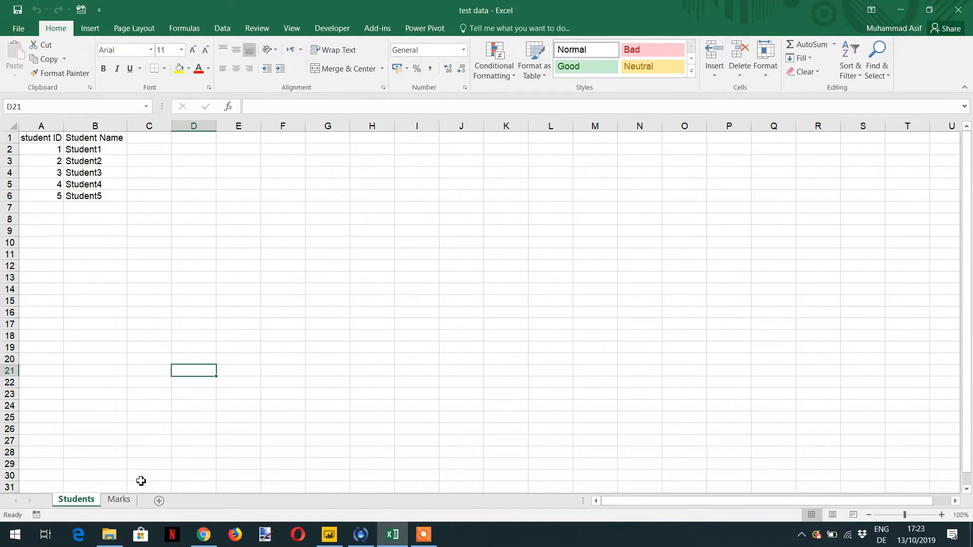
# Show the Marks worksheet and widen its Student ID and Mid term Marks columns so their headings fit
pyautogui.click(127, 504)
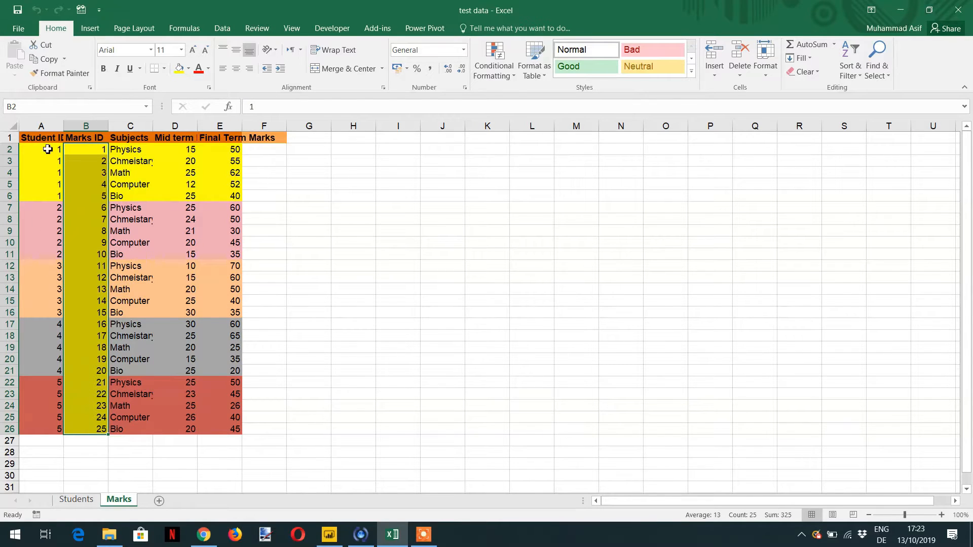
pyautogui.moveTo(63, 125); pyautogui.dragTo(69, 126)
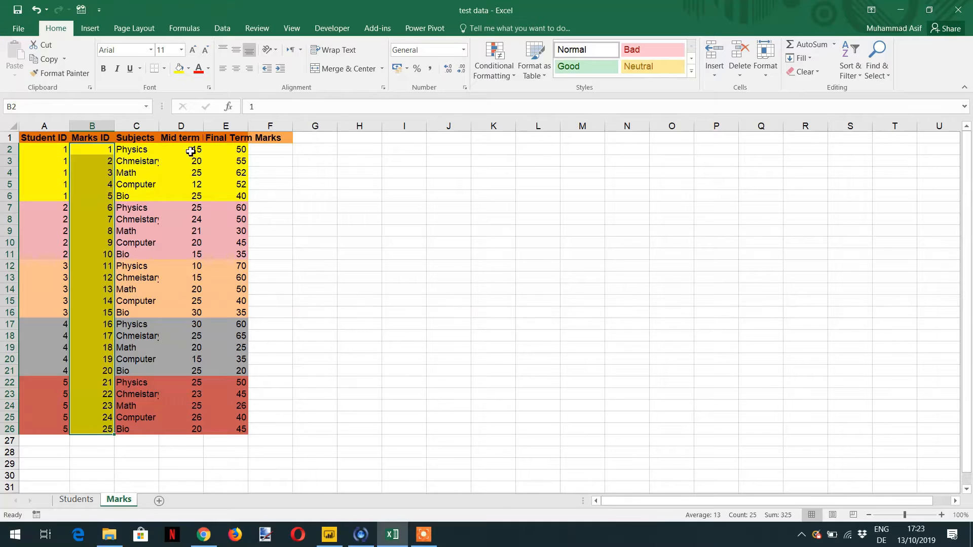
pyautogui.moveTo(203, 126); pyautogui.dragTo(231, 124)
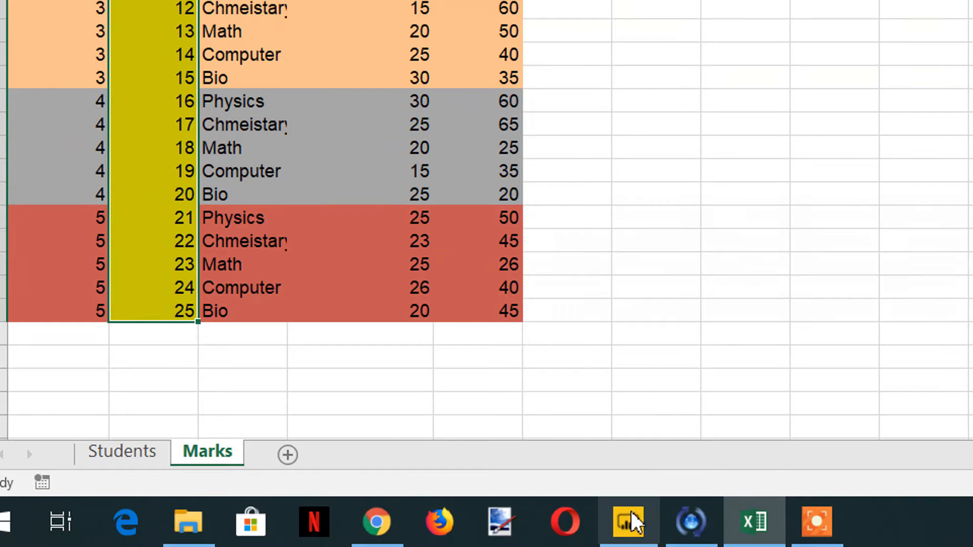
# Switch to Power BI Desktop and add a calculated column named Obtained Marks to the Marks table's data
pyautogui.click(631, 515)
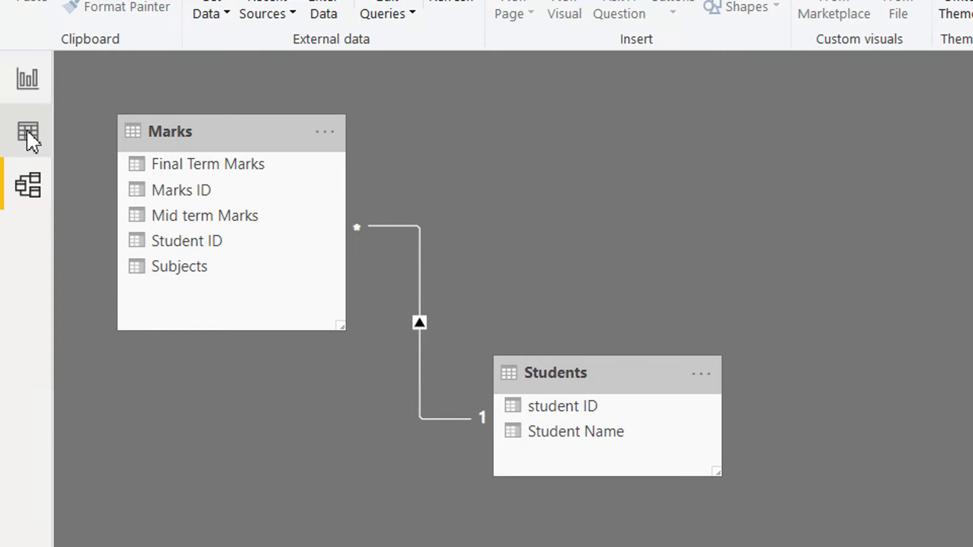
pyautogui.click(28, 133)
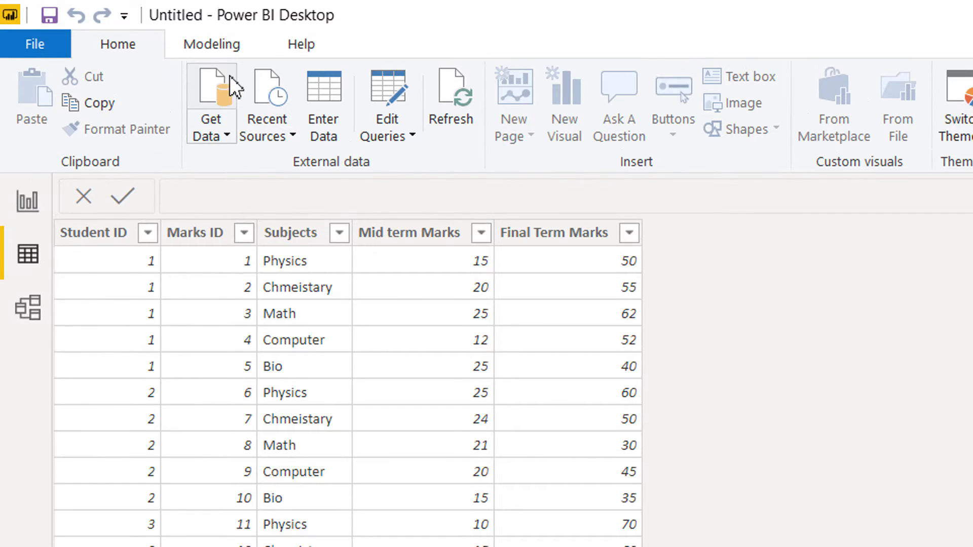
pyautogui.click(220, 51)
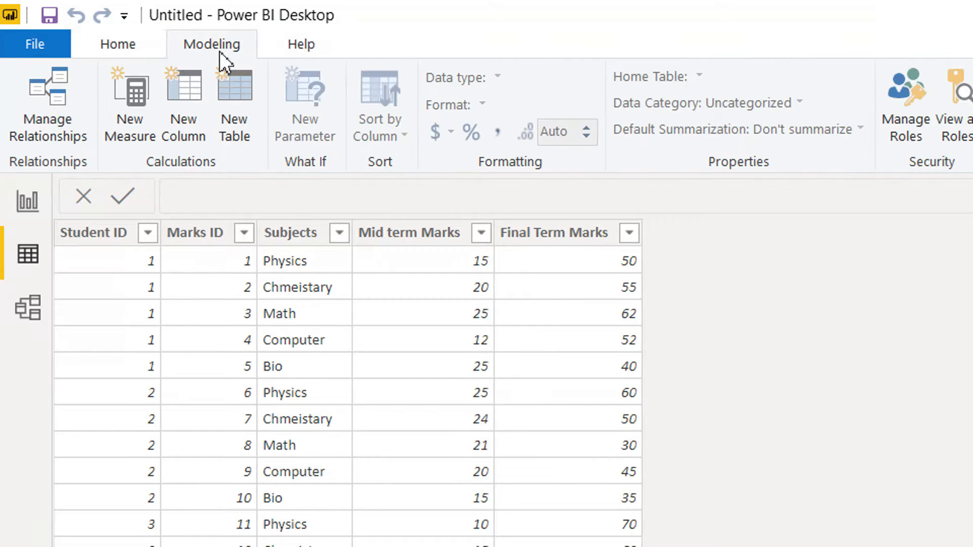
pyautogui.click(191, 141)
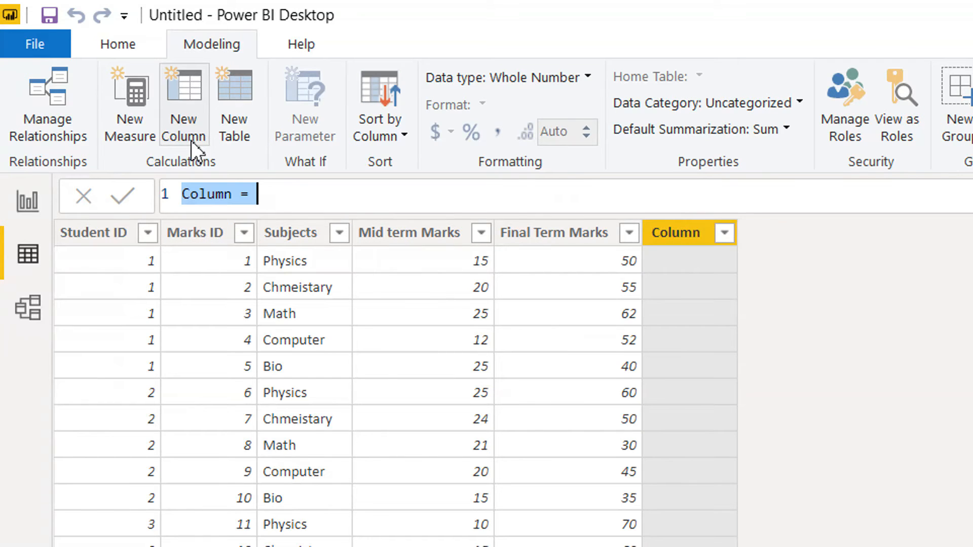
pyautogui.click(235, 194)
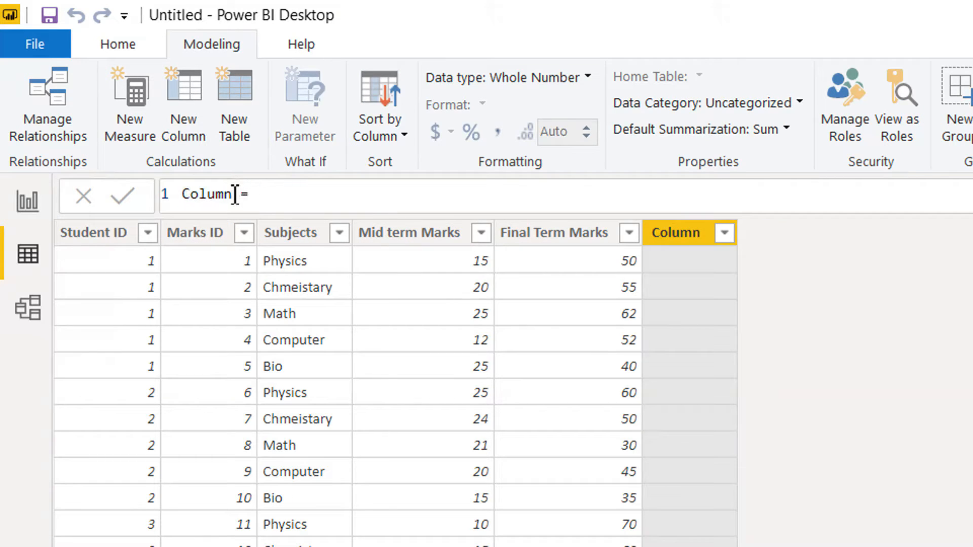
pyautogui.press('BackSpace')
pyautogui.press('BackSpace')
pyautogui.press('BackSpace')
pyautogui.press('BackSpace')
pyautogui.press('BackSpace')
pyautogui.press('BackSpace')
pyautogui.write('Obtained Mar')
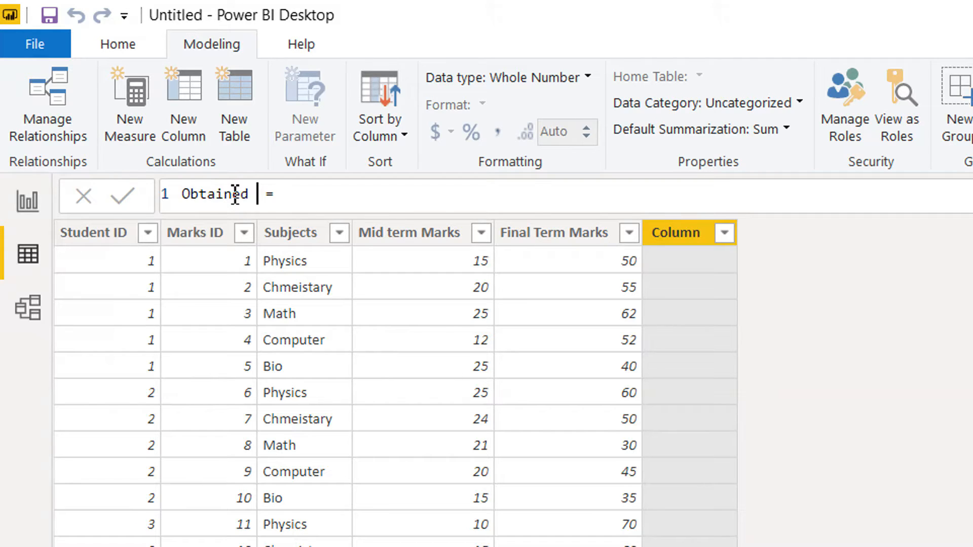
pyautogui.write('ks')
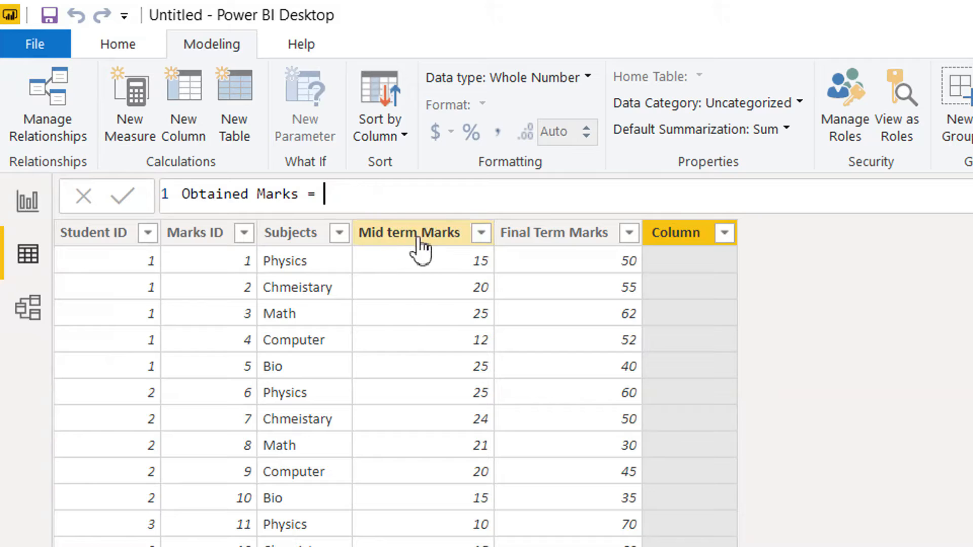
# Define the Obtained Marks column as Marks[Mid term Marks] + Marks[Final Term Marks]
pyautogui.write('mid')
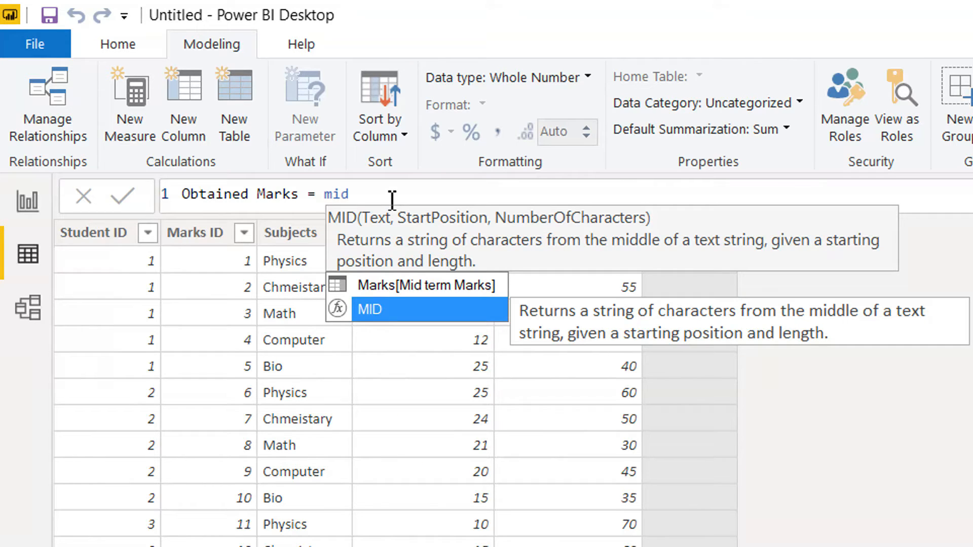
pyautogui.press('Up')
pyautogui.press('Tab')
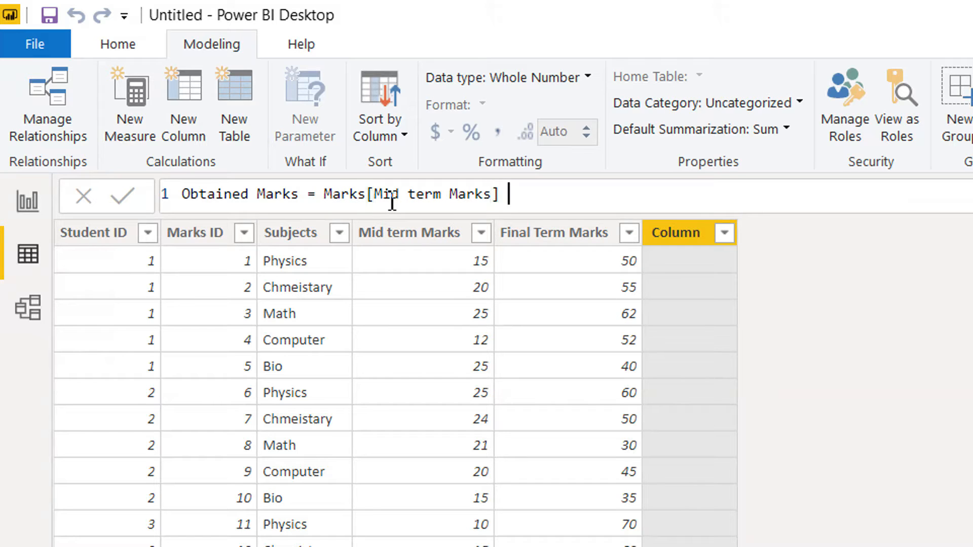
pyautogui.write('+ fin')
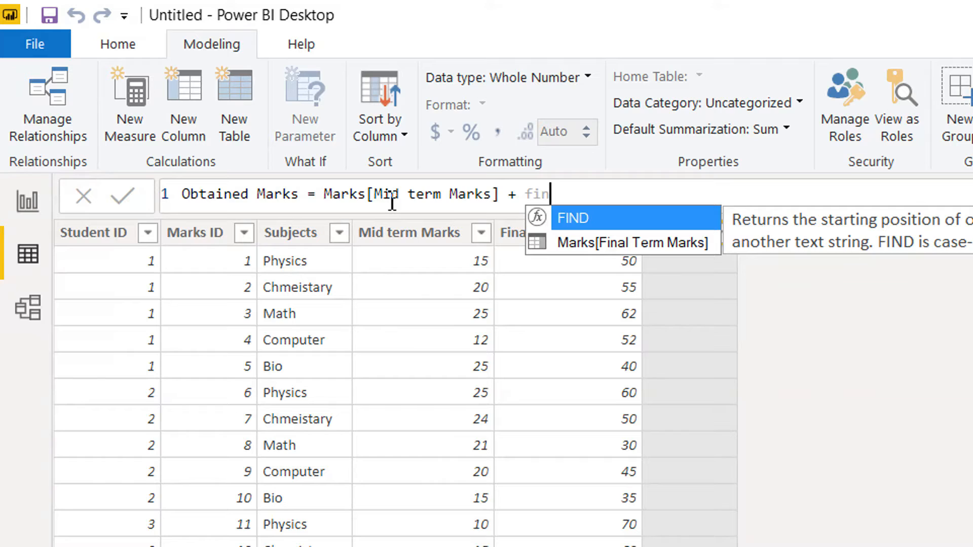
pyautogui.press('Down')
pyautogui.press('Tab')
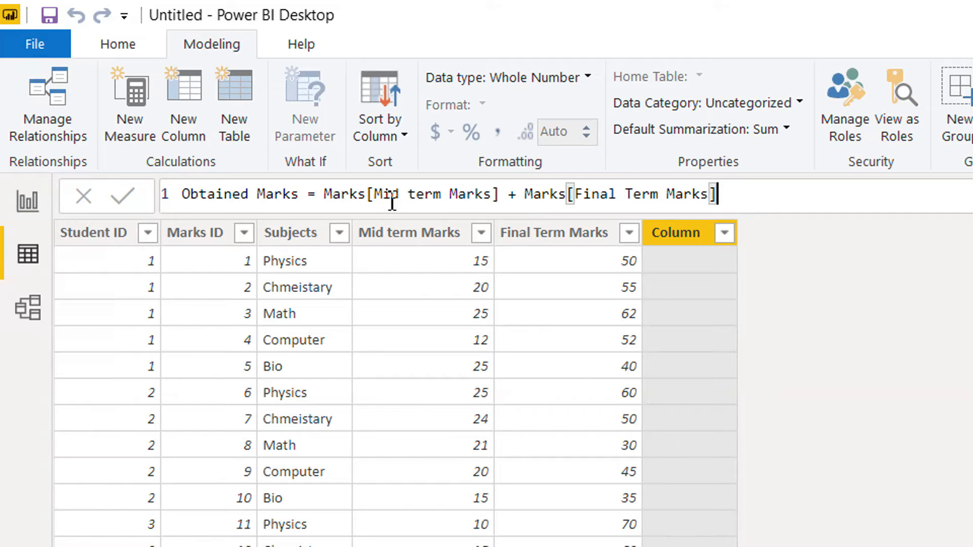
pyautogui.press('Return')
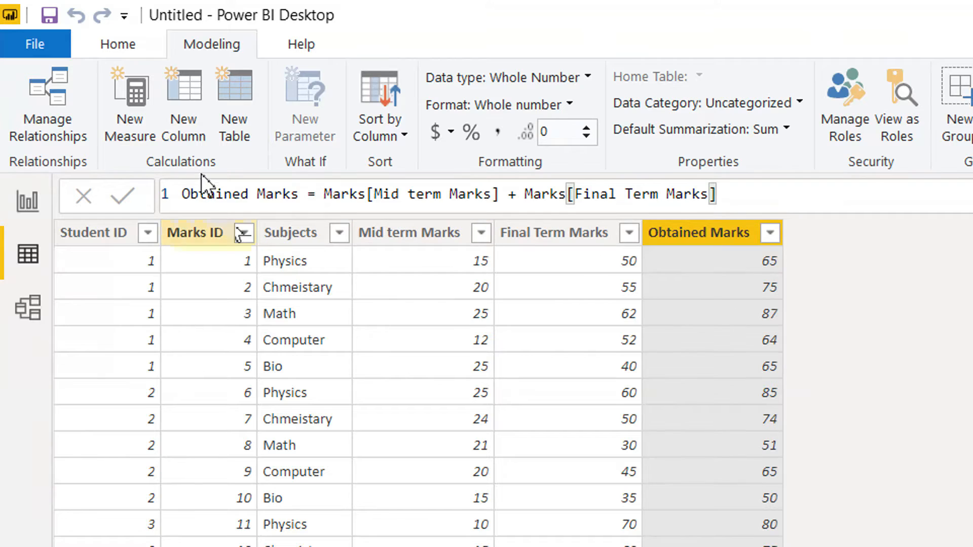
# Add another calculated column to the Marks table and name it Total Marks
pyautogui.click(181, 138)
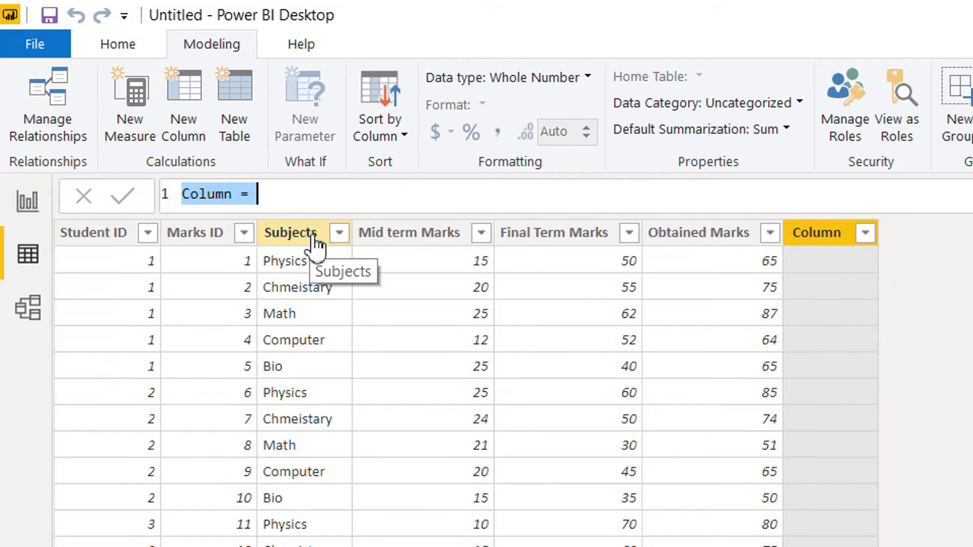
pyautogui.press('Left')
pyautogui.press('Right')
pyautogui.press('Right')
pyautogui.press('Right')
pyautogui.press('Right')
pyautogui.press('Right')
pyautogui.press('Right')
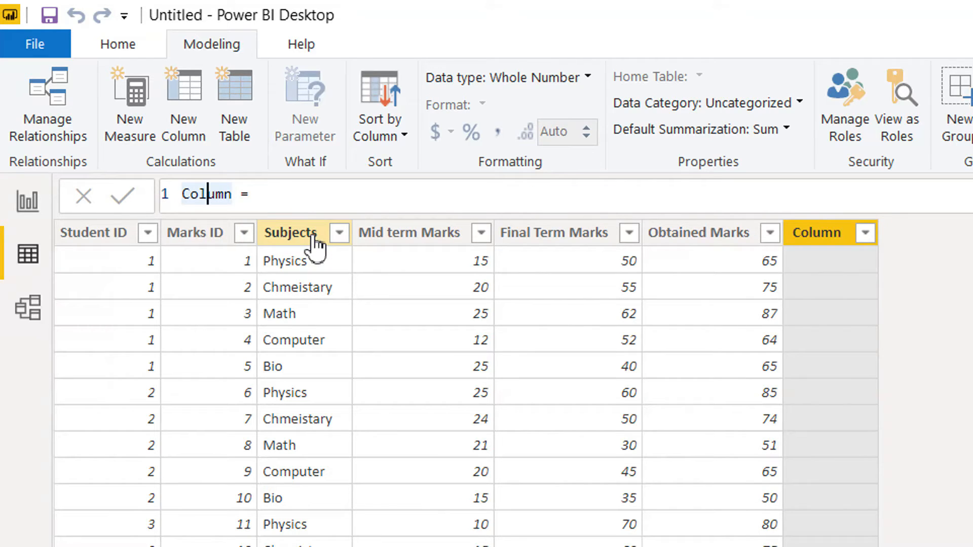
pyautogui.press('BackSpace')
pyautogui.press('BackSpace')
pyautogui.press('BackSpace')
pyautogui.press('BackSpace')
pyautogui.press('BackSpace')
pyautogui.press('BackSpace')
pyautogui.write('Total')
pyautogui.write(' Marks')
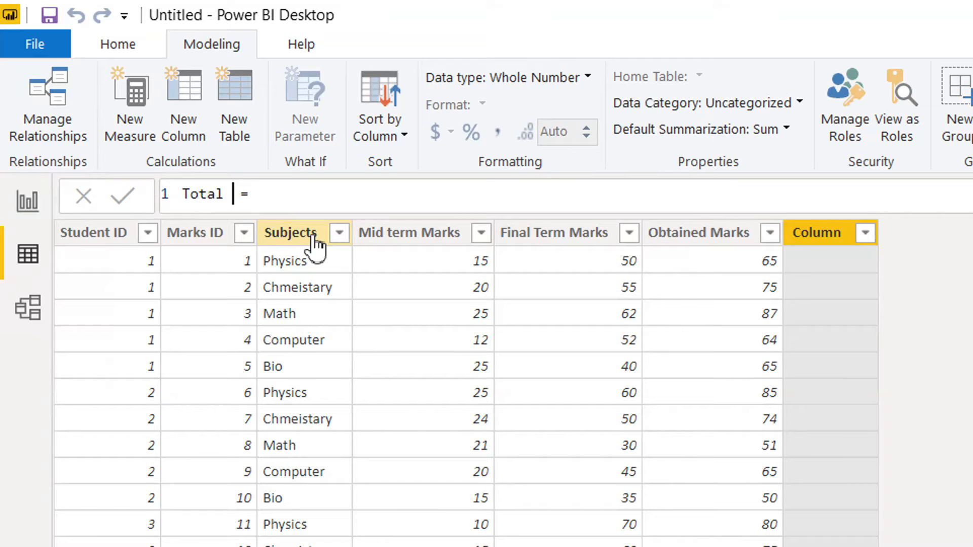
# Define the Total Marks column as the constant value 100
pyautogui.press('Right')
pyautogui.press('Right')
pyautogui.write('1')
pyautogui.write('00')
pyautogui.press('Return')
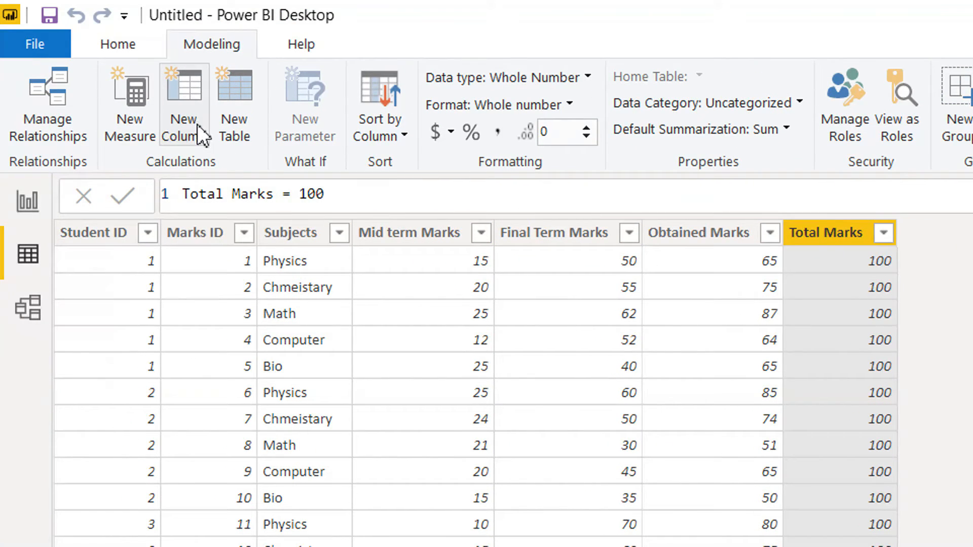
# Add a third calculated column to the Marks table and name it Marks %
pyautogui.click(196, 124)
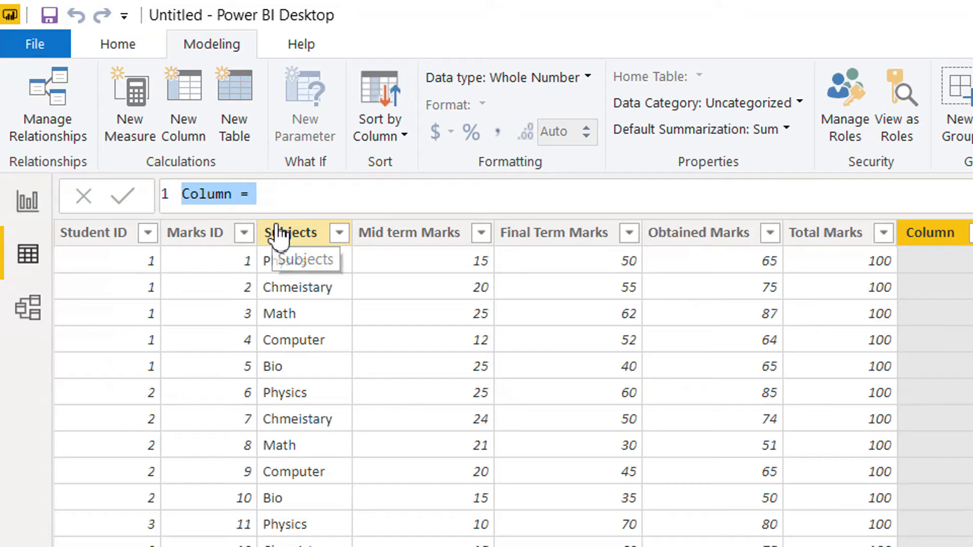
pyautogui.write('%')
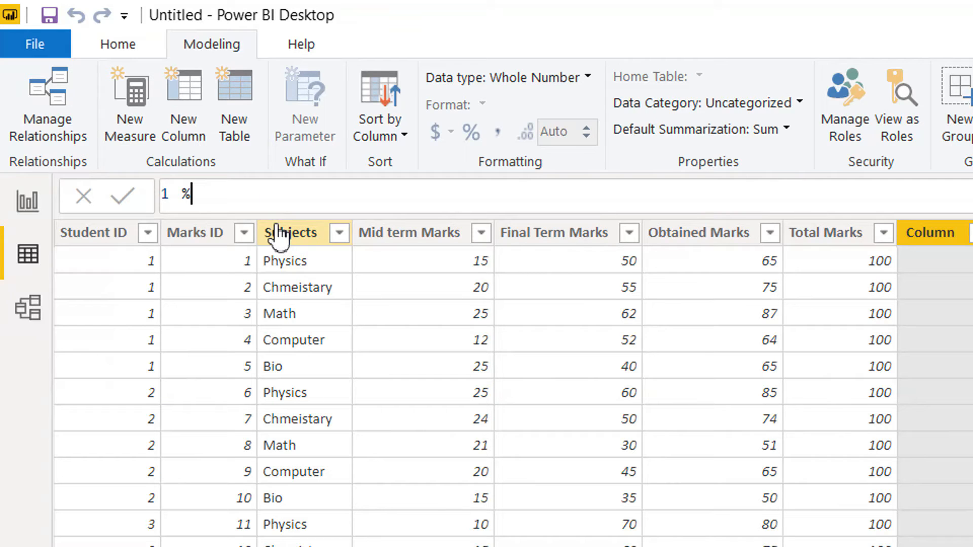
pyautogui.press('BackSpace')
pyautogui.write('Marks ')
pyautogui.write('% ')
pyautogui.write('= ')
# Define the Marks % column as Marks[Obtained Marks] / Marks[Total Marks] and format it as a percentage with one decimal place
pyautogui.write('obn')
pyautogui.write('t')
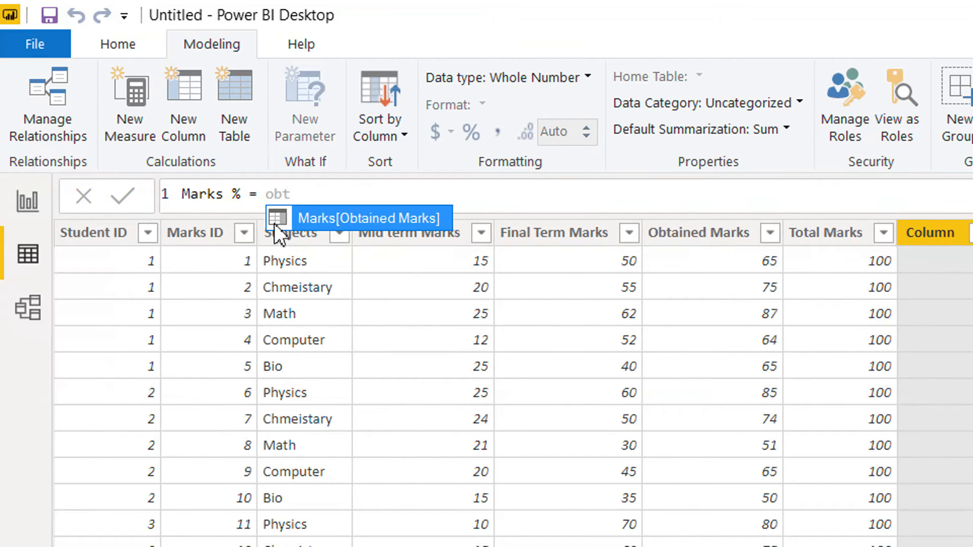
pyautogui.press('Tab')
pyautogui.write('/ tot')
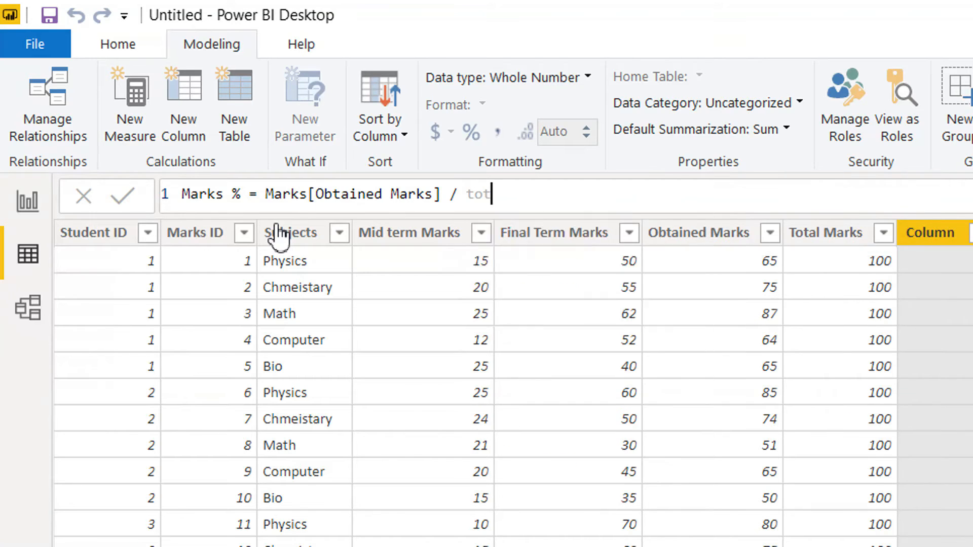
pyautogui.press('Up')
pyautogui.press('Tab')
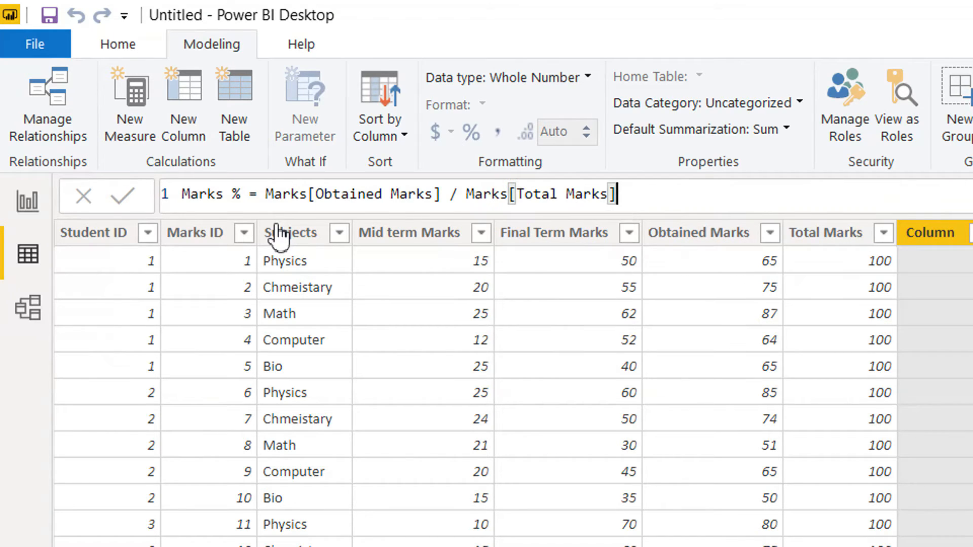
pyautogui.press('Return')
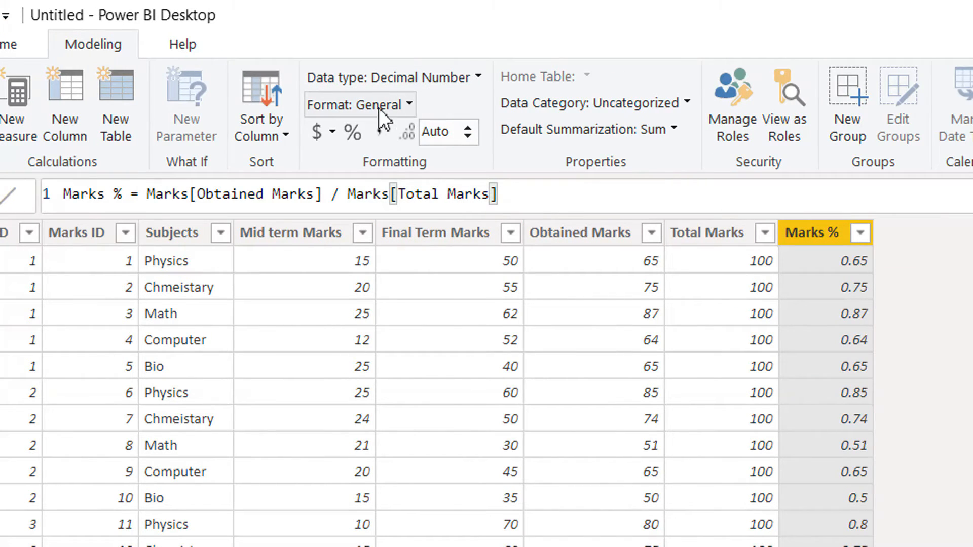
pyautogui.click(357, 139)
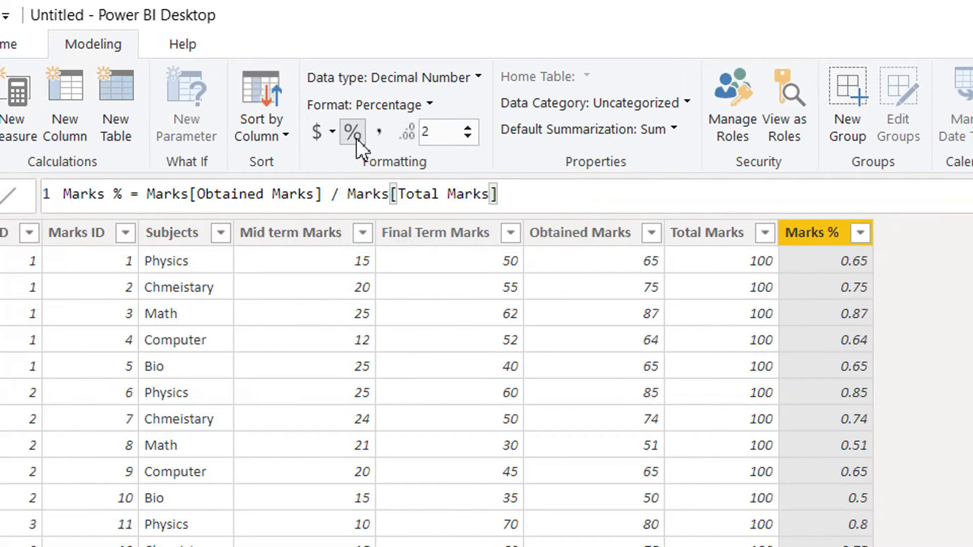
pyautogui.click(465, 137)
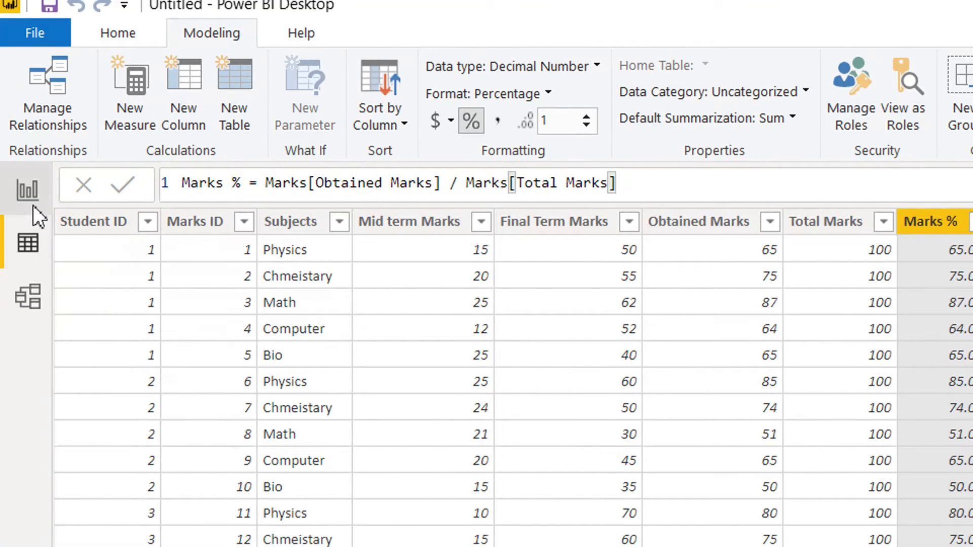
# Create a table visual on the report page with the fields Student Name, Subjects and Marks %
pyautogui.click(32, 203)
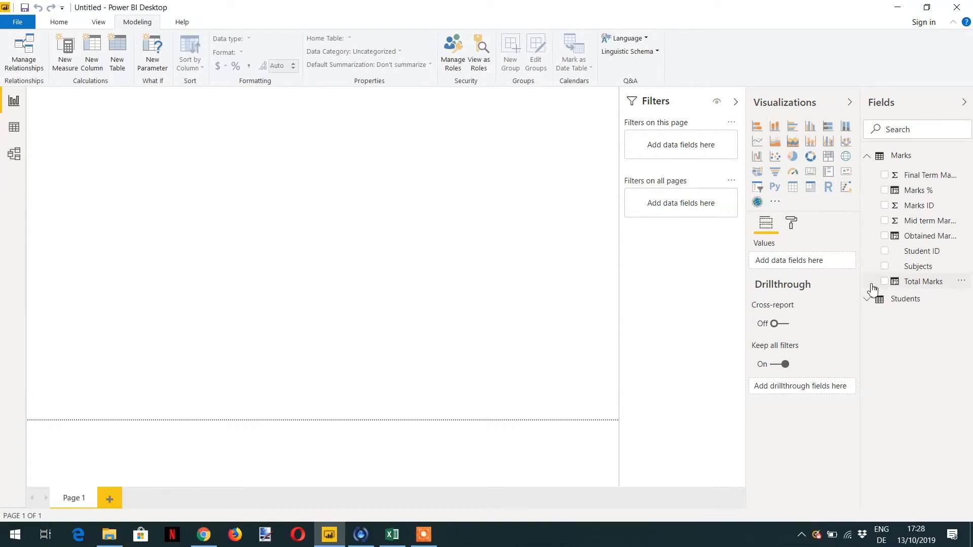
pyautogui.click(868, 302)
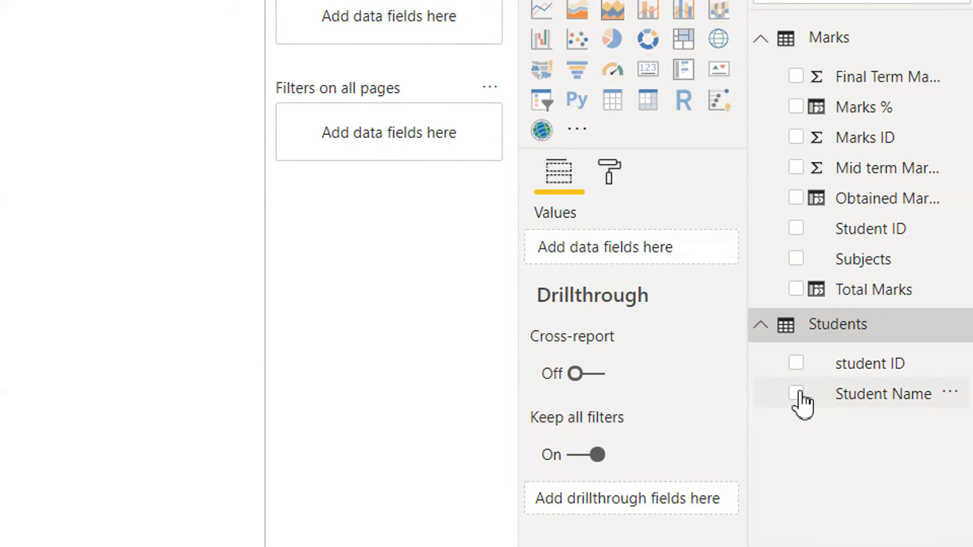
pyautogui.click(797, 394)
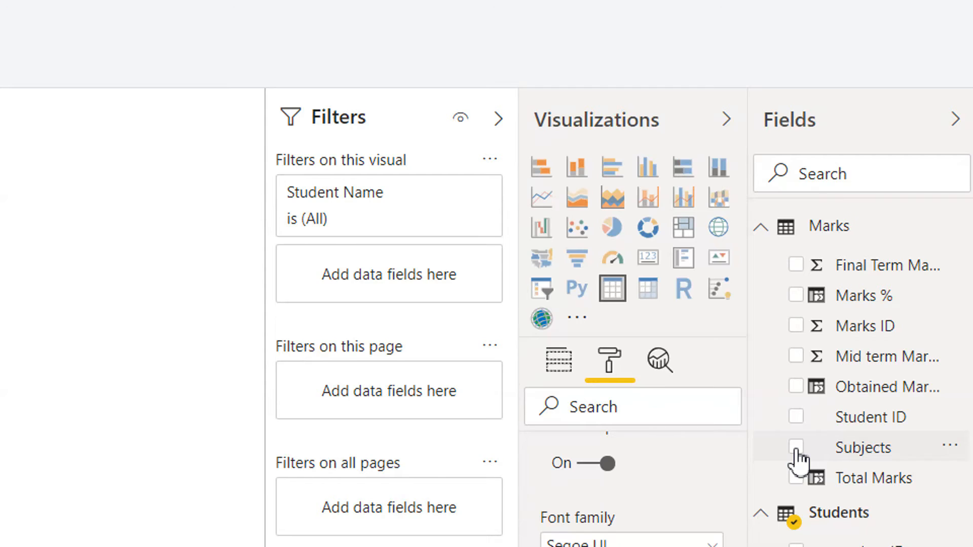
pyautogui.click(796, 448)
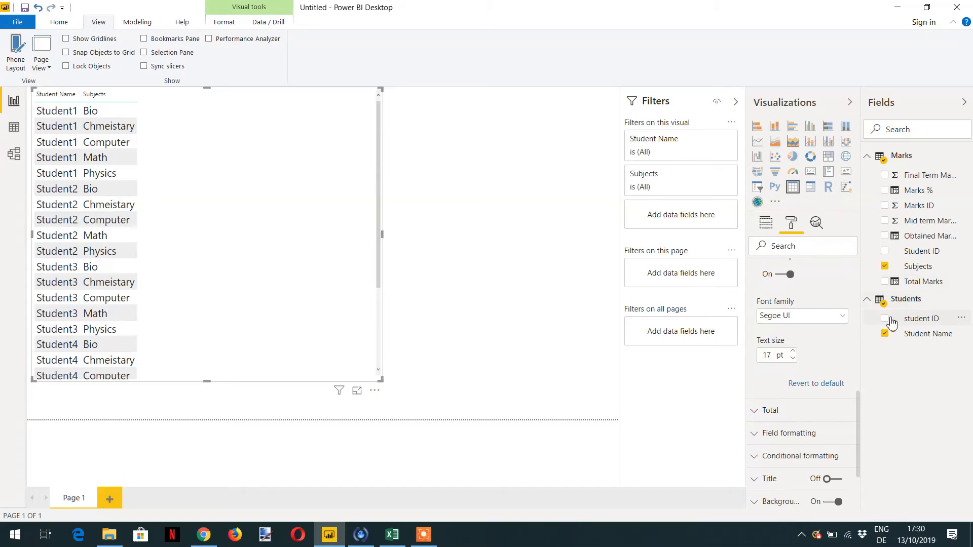
pyautogui.click(885, 191)
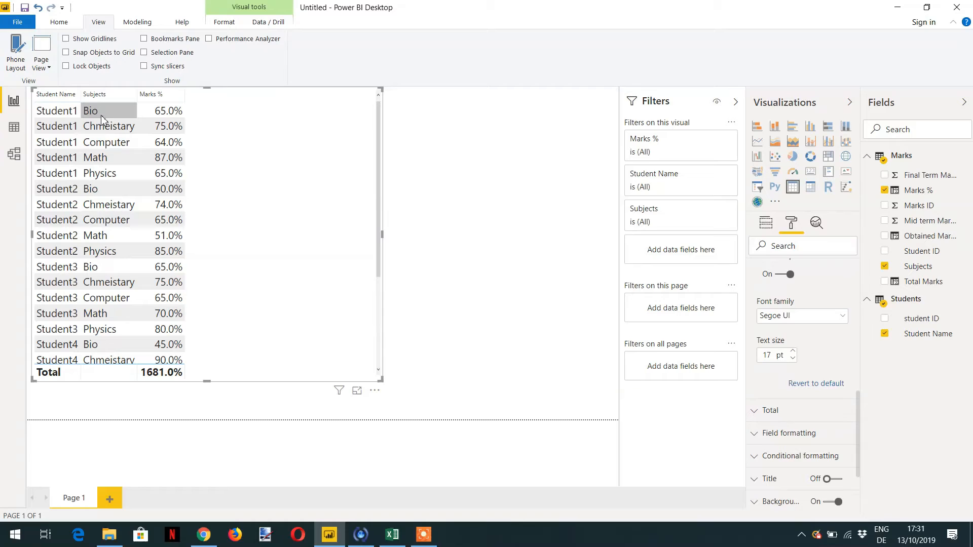
# Remove the Subjects field from the values of the table visual
pyautogui.click(766, 223)
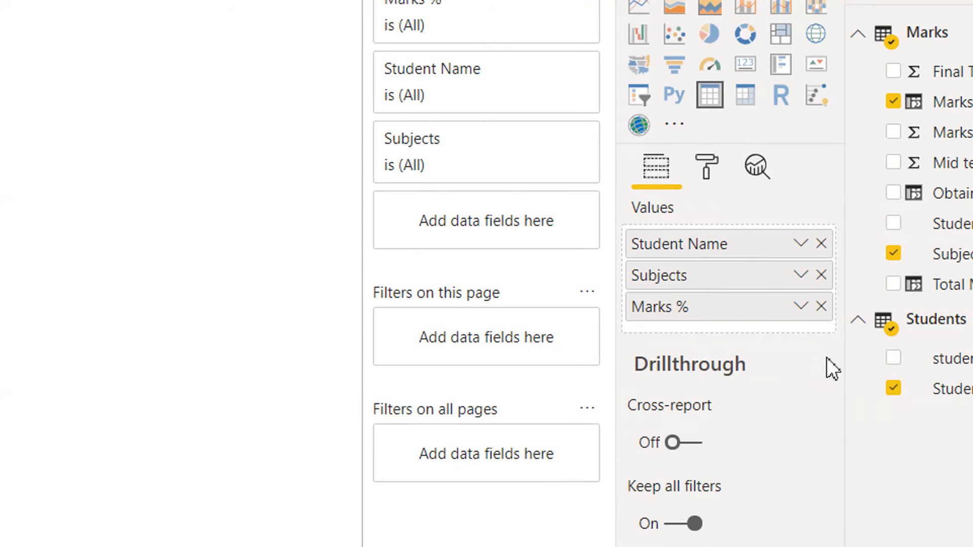
pyautogui.click(818, 275)
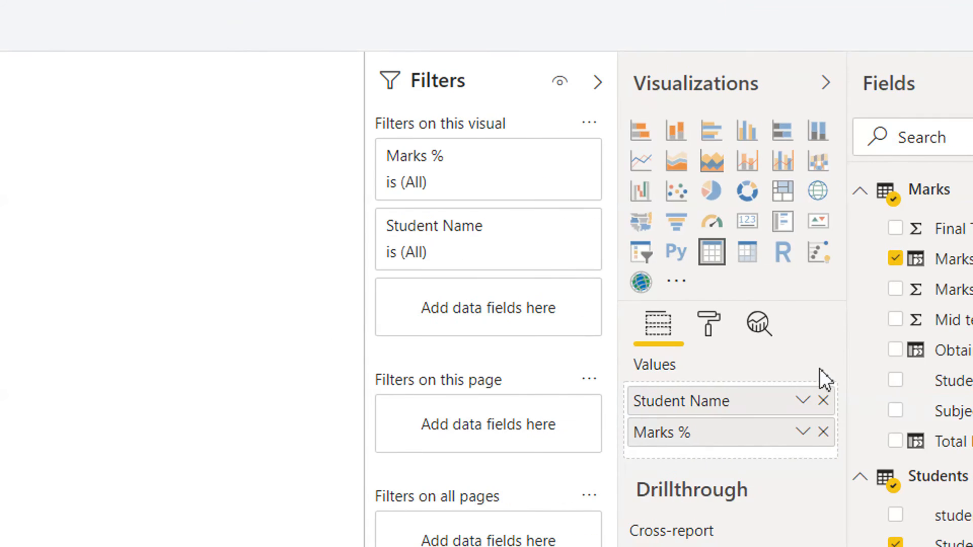
# Keep Marks % summarized by Sum in the table visual and compare its values with the per-subject rows of the Marks data
pyautogui.click(803, 435)
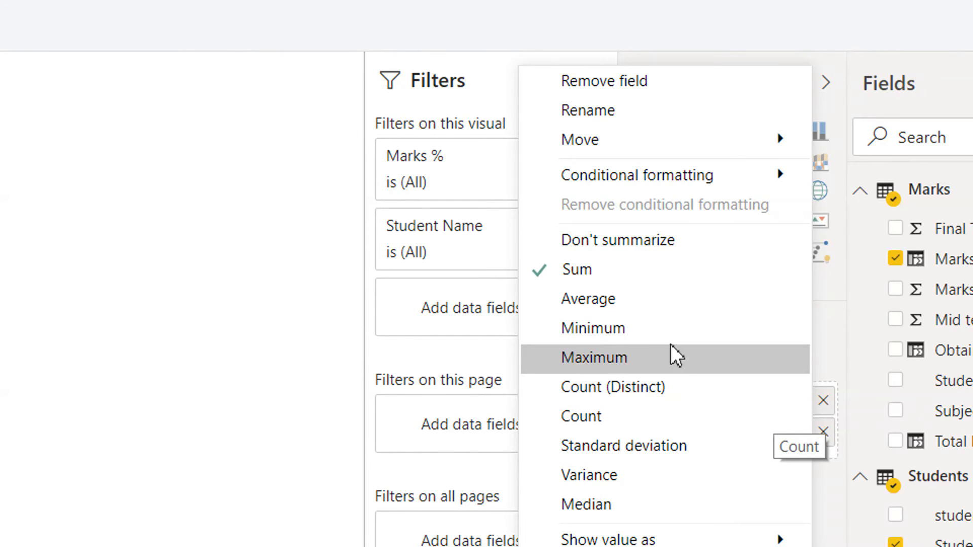
pyautogui.click(613, 270)
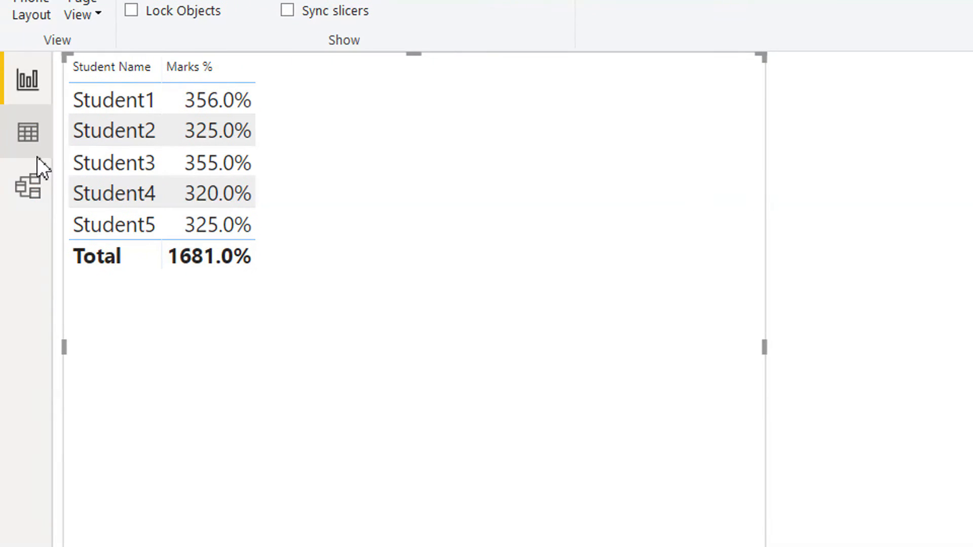
pyautogui.click(29, 133)
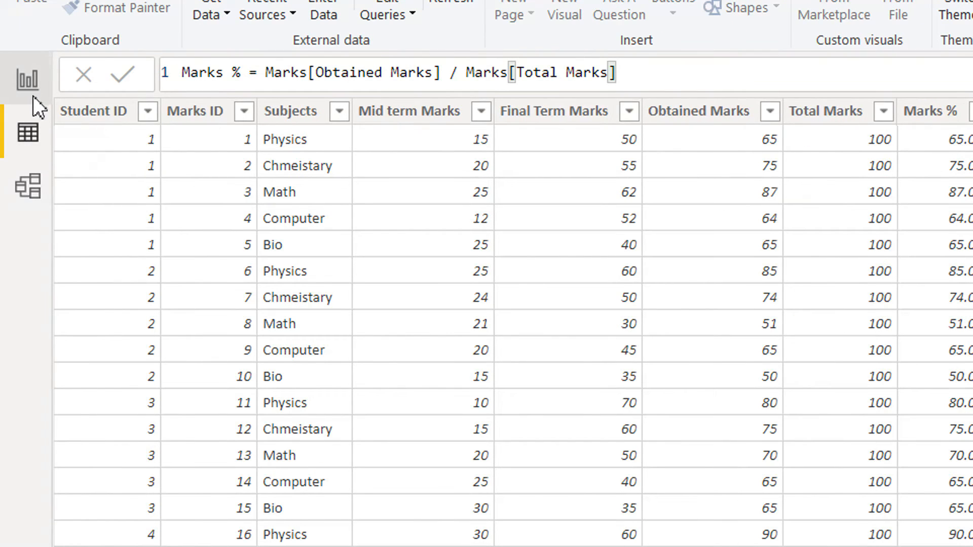
pyautogui.click(35, 90)
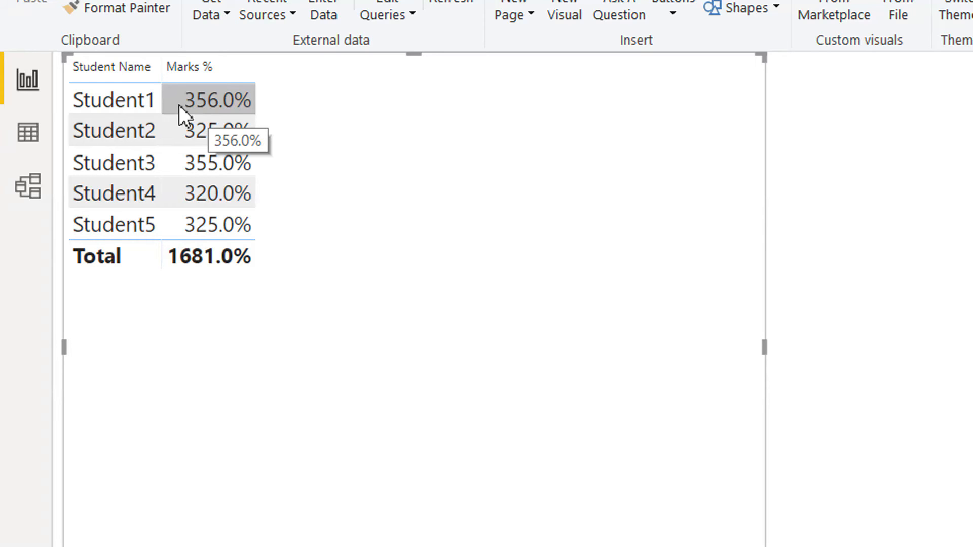
pyautogui.click(48, 133)
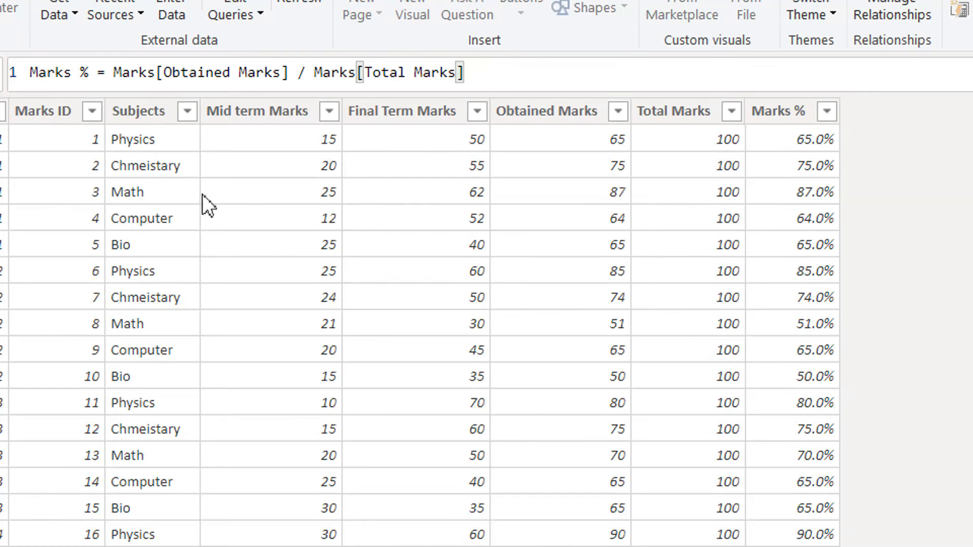
pyautogui.click(40, 89)
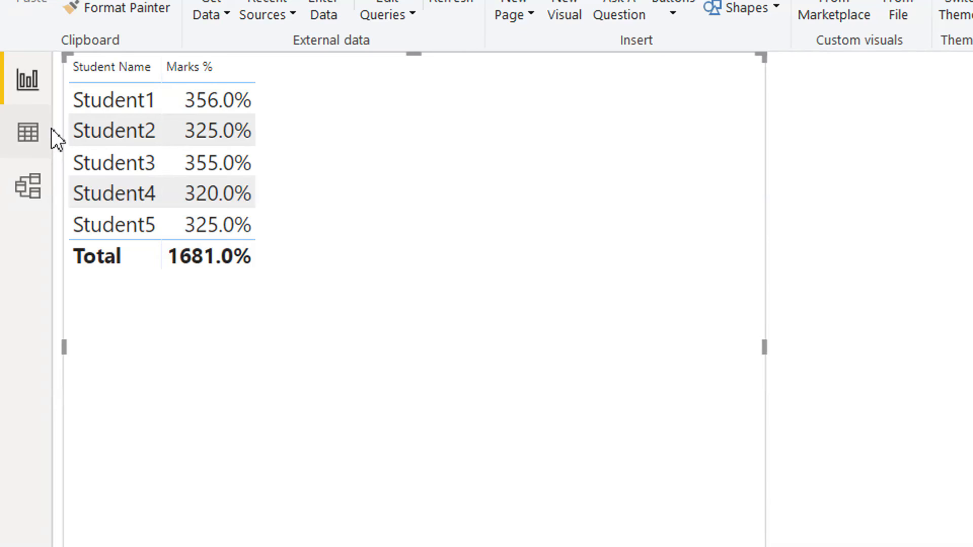
# Add the Obtained Marks and Total Marks fields from the Marks table to the table visual
pyautogui.click(816, 332)
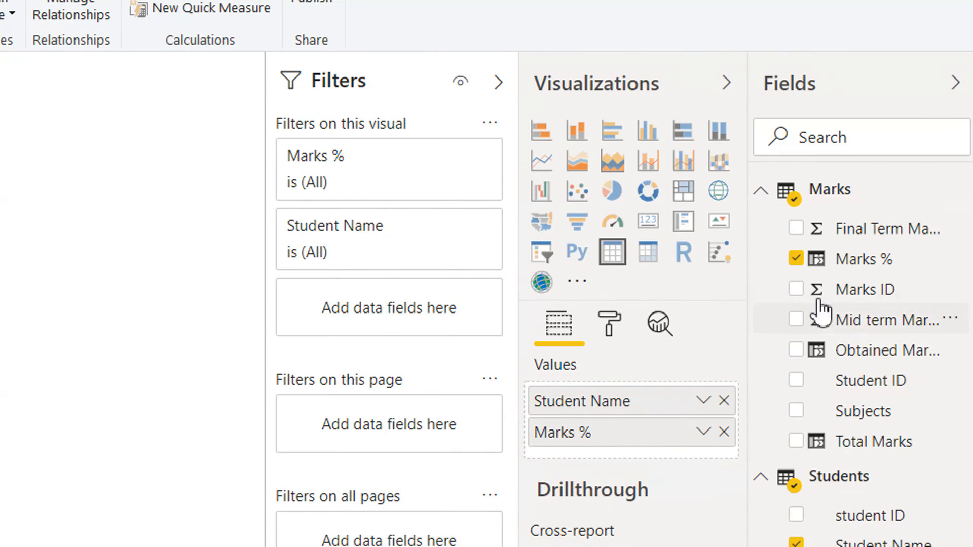
pyautogui.click(795, 350)
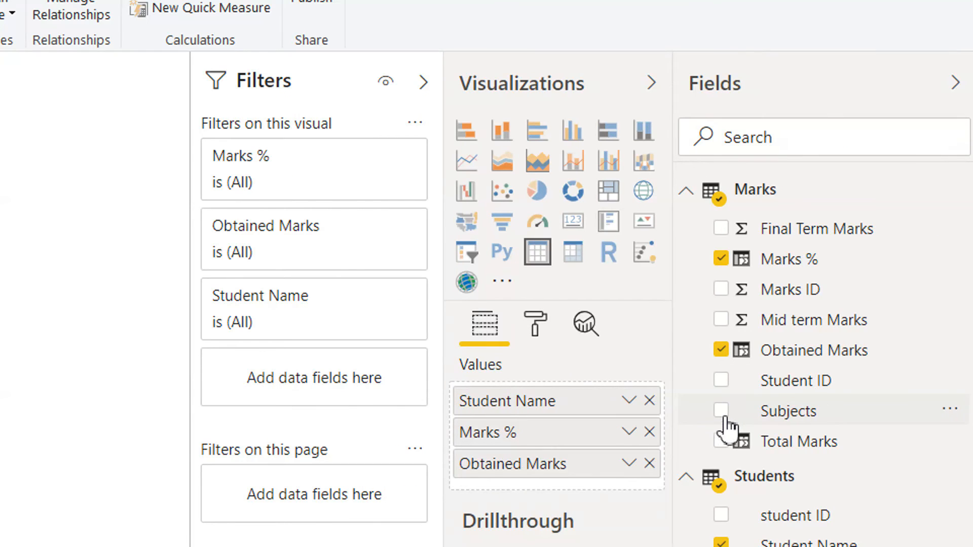
pyautogui.click(722, 442)
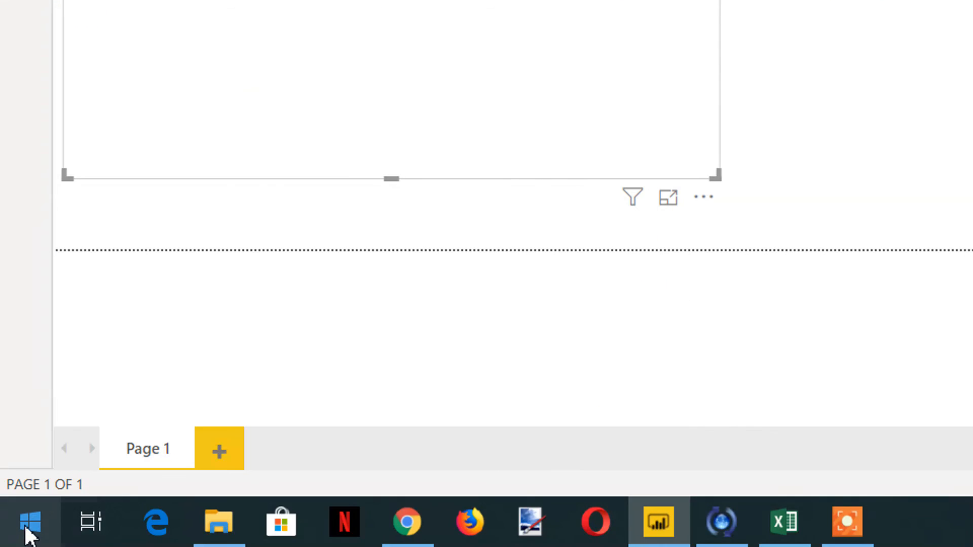
# Switch to the Windows Calculator and divide Student1's obtained marks by the total marks, 356 ÷ 500
pyautogui.click(22, 527)
pyautogui.write('c')
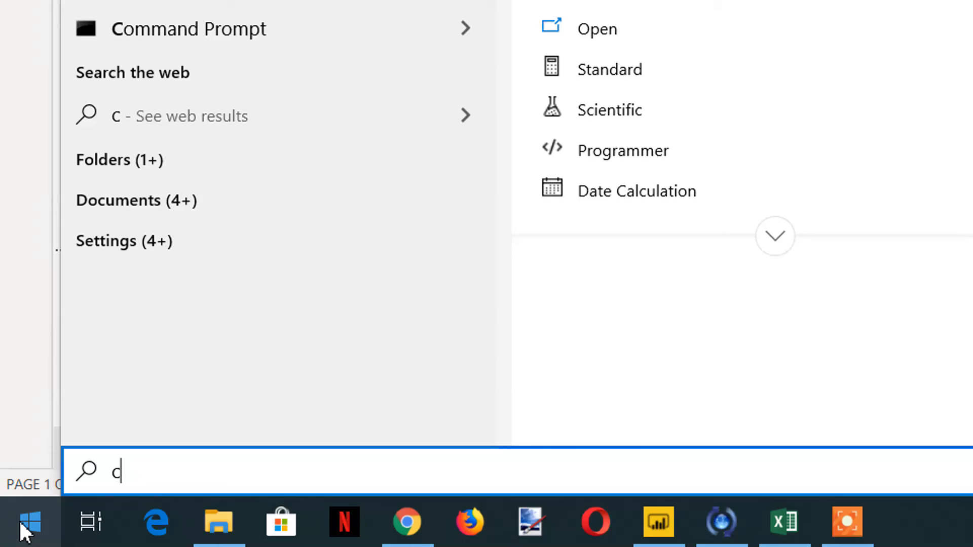
pyautogui.press('Return')
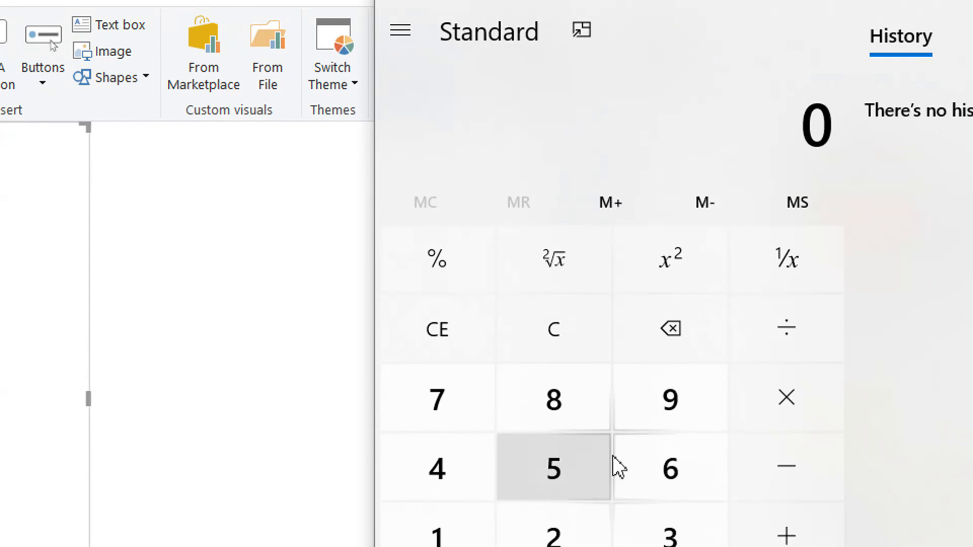
pyautogui.click(670, 464)
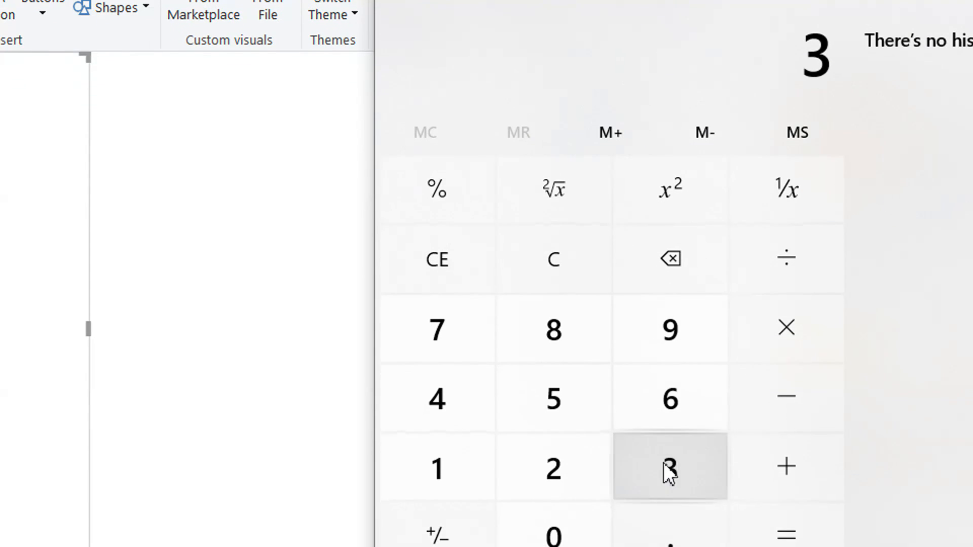
pyautogui.click(573, 409)
pyautogui.click(636, 393)
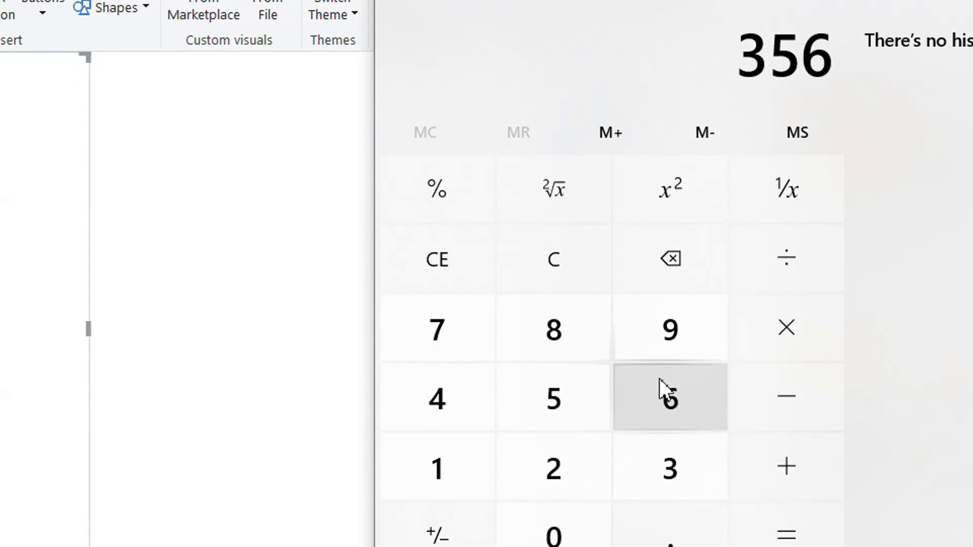
pyautogui.click(807, 250)
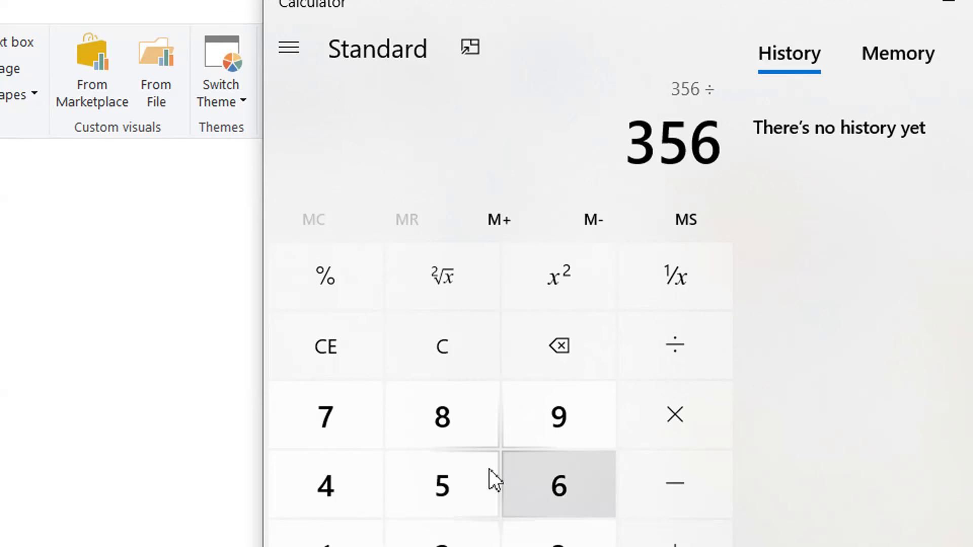
pyautogui.click(446, 494)
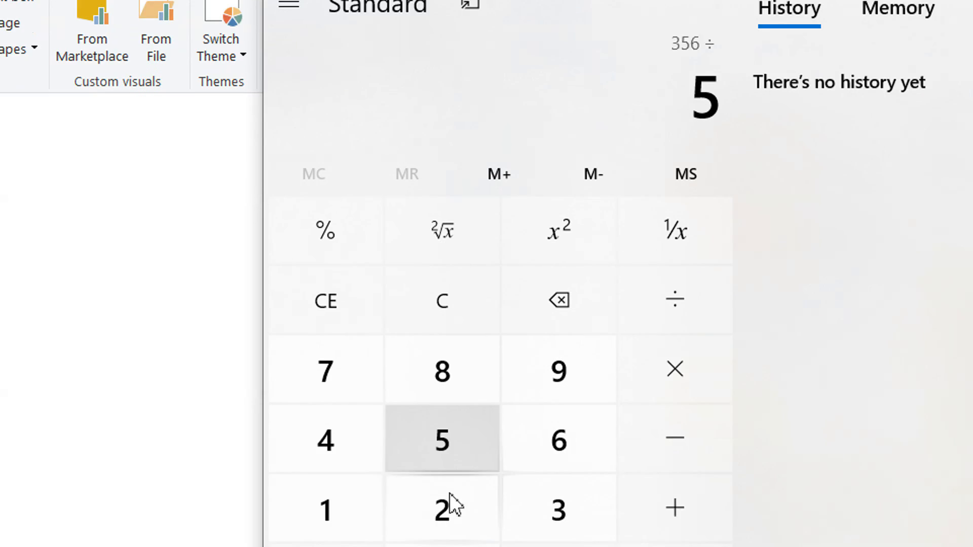
pyautogui.click(456, 478)
pyautogui.click(456, 478)
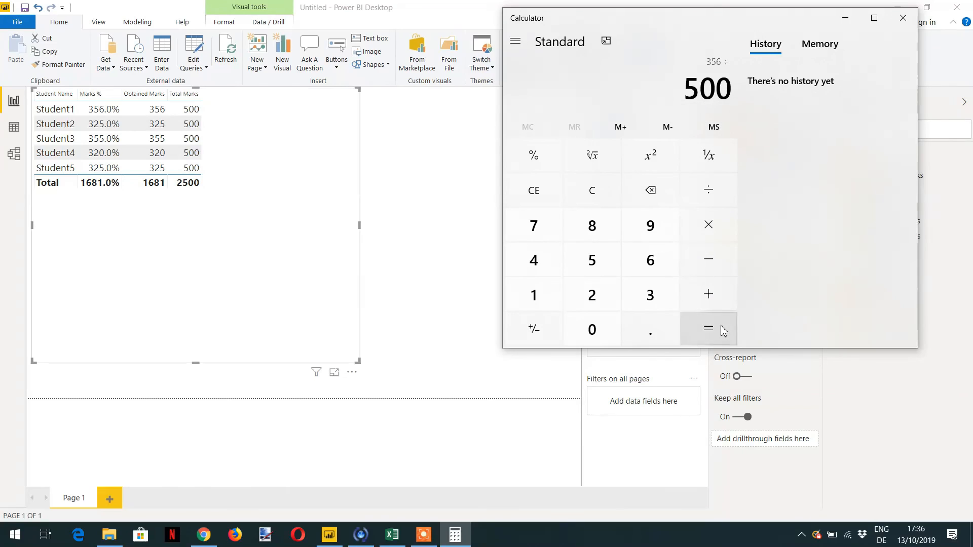
pyautogui.click(723, 331)
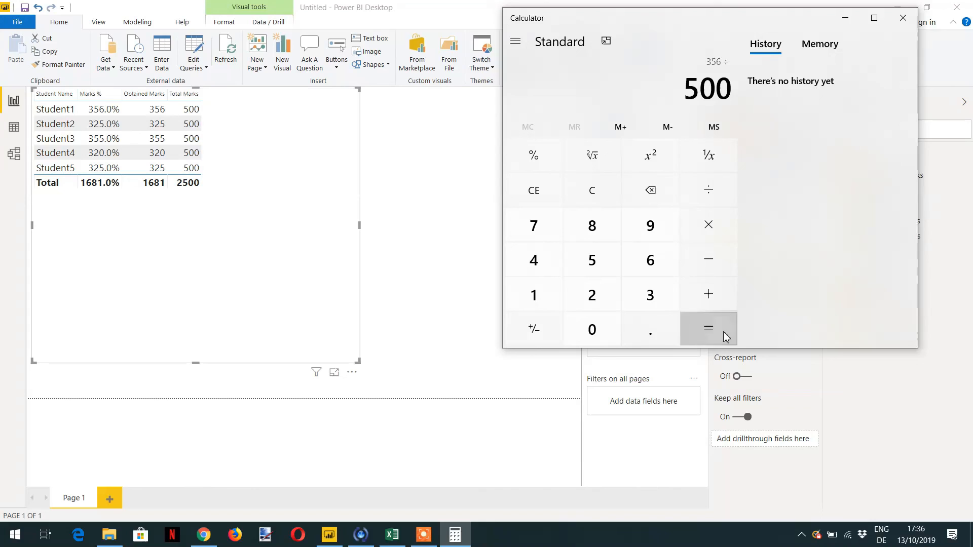